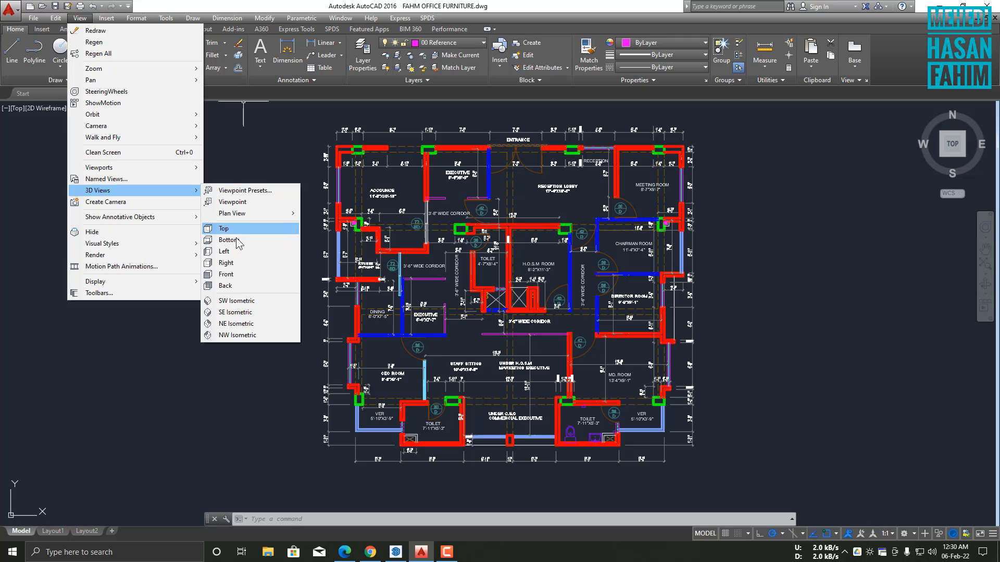
Show the floor plan in SW Isometric view and examine its lines for differing elevations
left_click(237, 301)
middle_click_drag(141, 483, 481, 301)
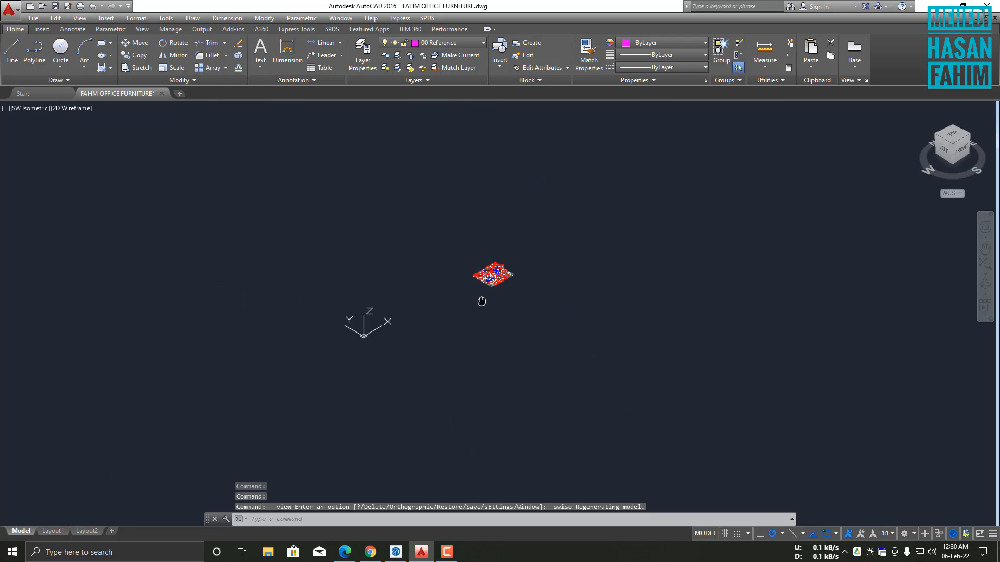
scroll(482, 301, "up", 15)
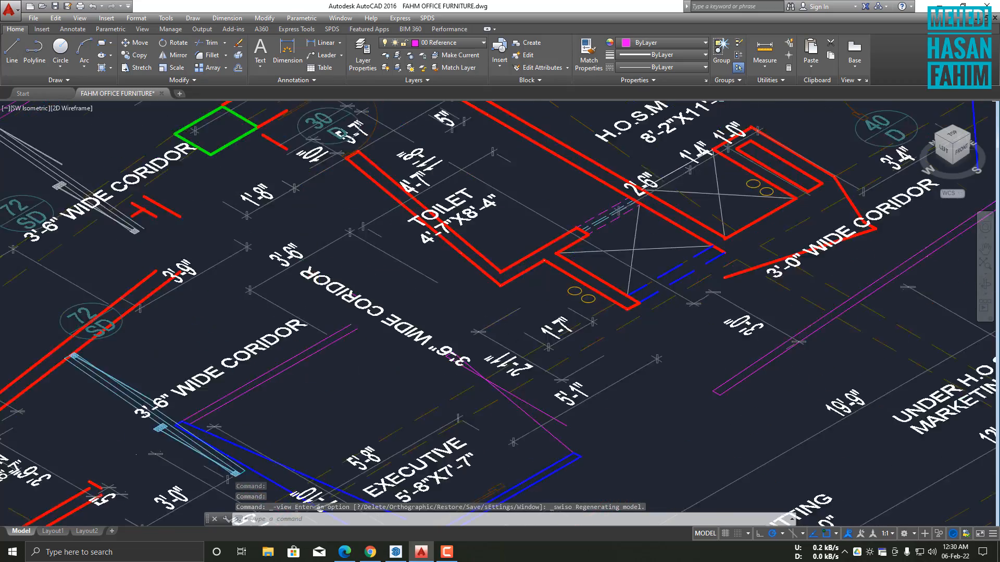
scroll(588, 295, "down", 12)
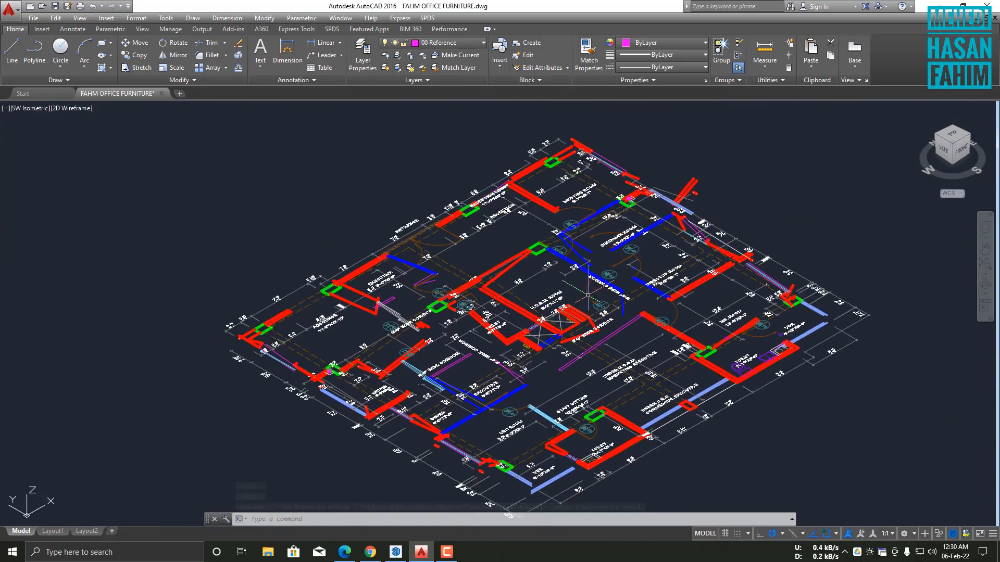
scroll(593, 288, "up", 7)
scroll(597, 290, "down", 9)
mouse_move(603, 294)
middle_mouse_down()
mouse_move(509, 314)
mouse_move(518, 315)
mouse_move(399, 311)
mouse_move(448, 315)
mouse_move(496, 337)
mouse_move(477, 328)
middle_mouse_up()
mouse_move(566, 307)
middle_mouse_down()
mouse_move(347, 316)
mouse_move(368, 319)
mouse_move(352, 326)
mouse_move(378, 300)
mouse_move(371, 328)
mouse_move(387, 286)
middle_mouse_up()
scroll(372, 328, "up", 6)
scroll(371, 328, "down", 4)
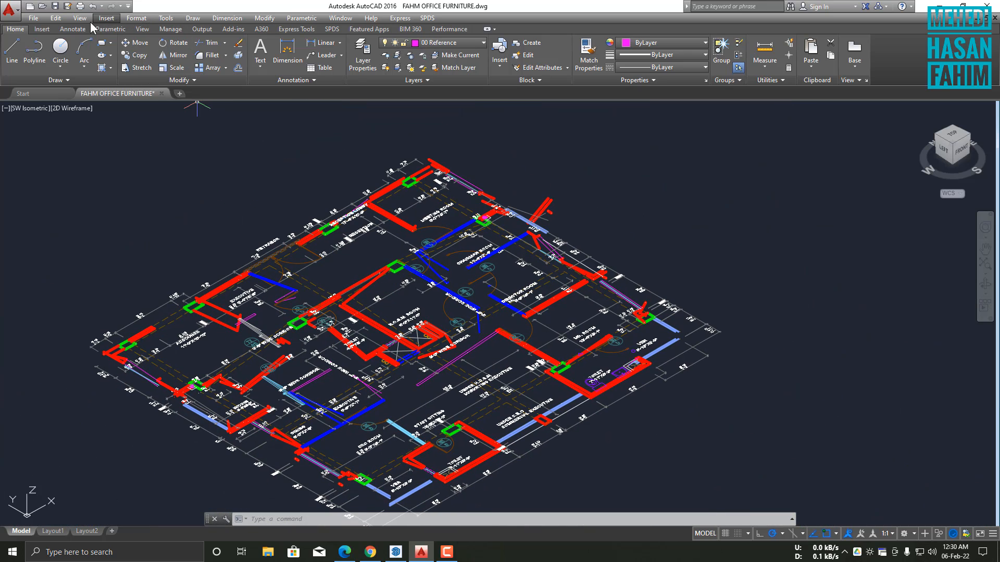
Return the floor plan to the Top view
left_click(80, 17)
mouse_move(160, 191)
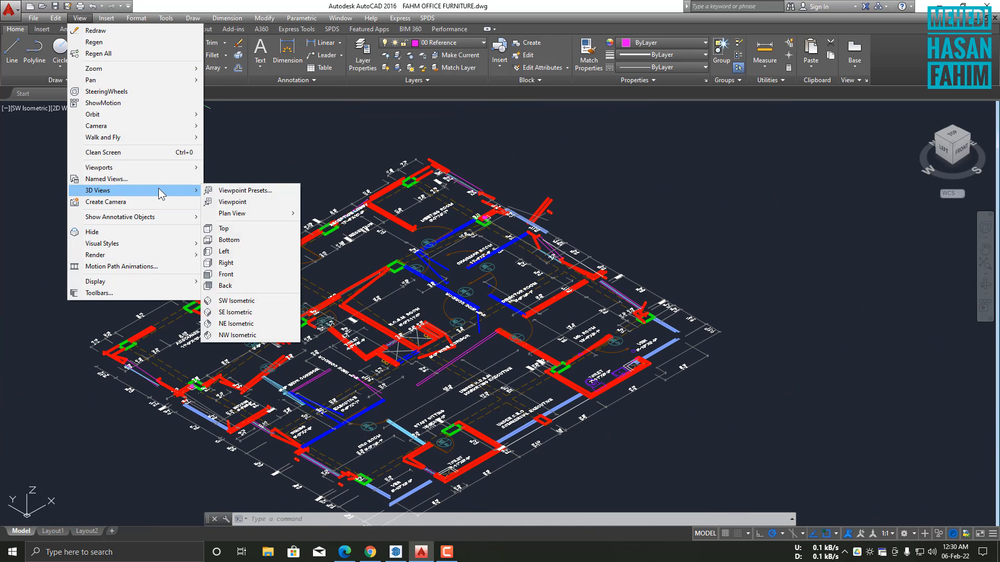
left_click(223, 228)
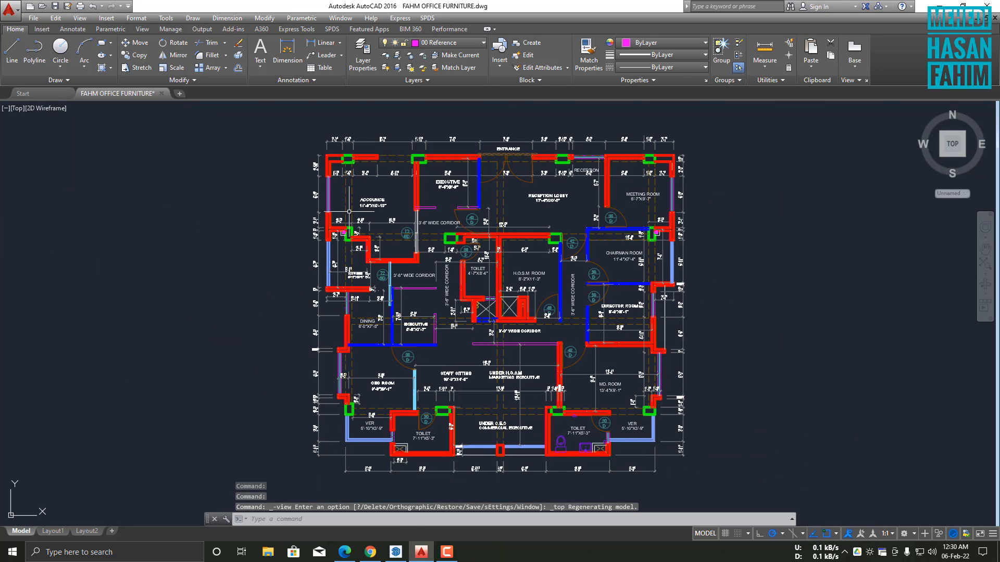
Flatten the entire floor plan to 2D with the FLATTEN command, answering yes to removing hidden lines
scroll(406, 341, "down", 4)
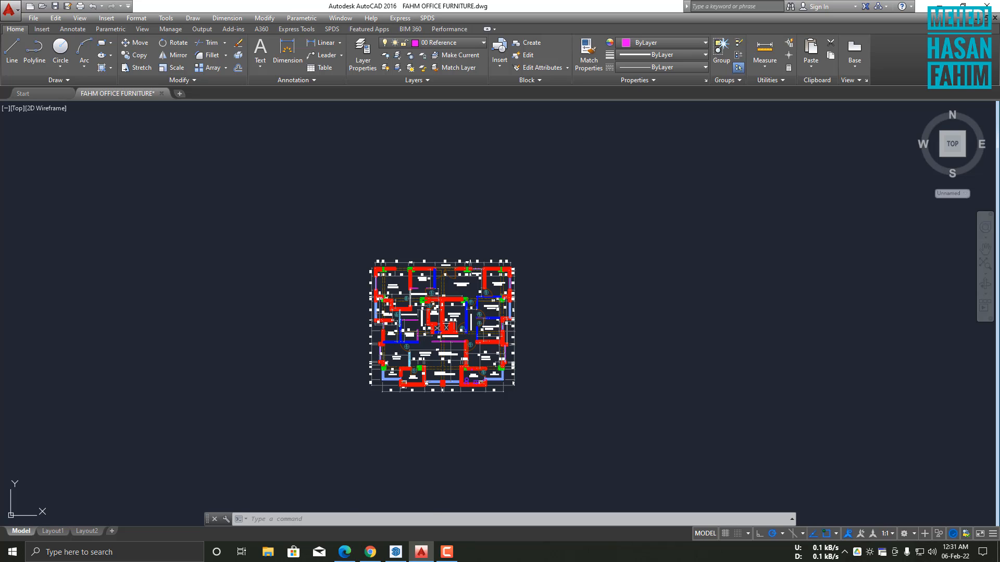
left_click(593, 167)
left_click(296, 469)
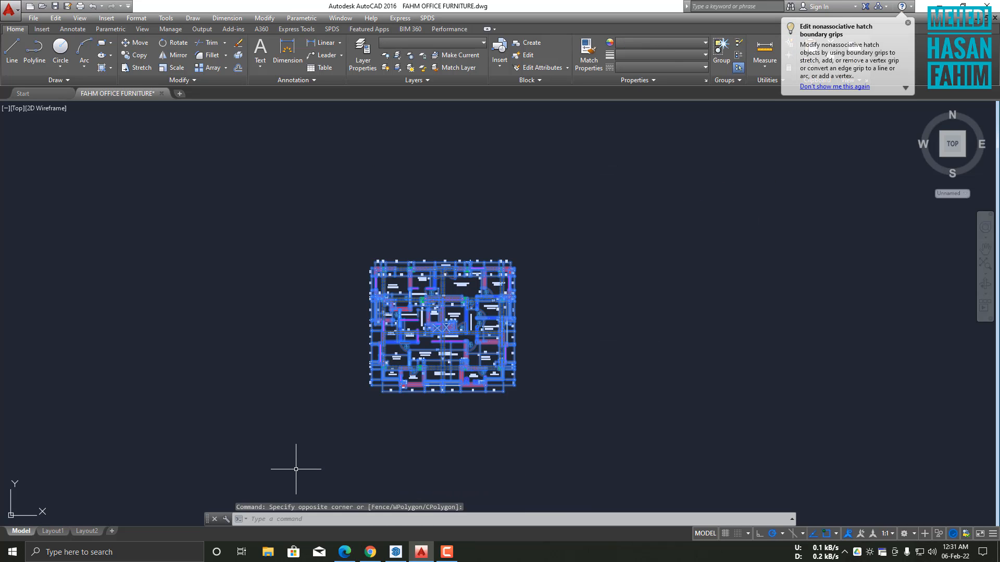
type("Fal")
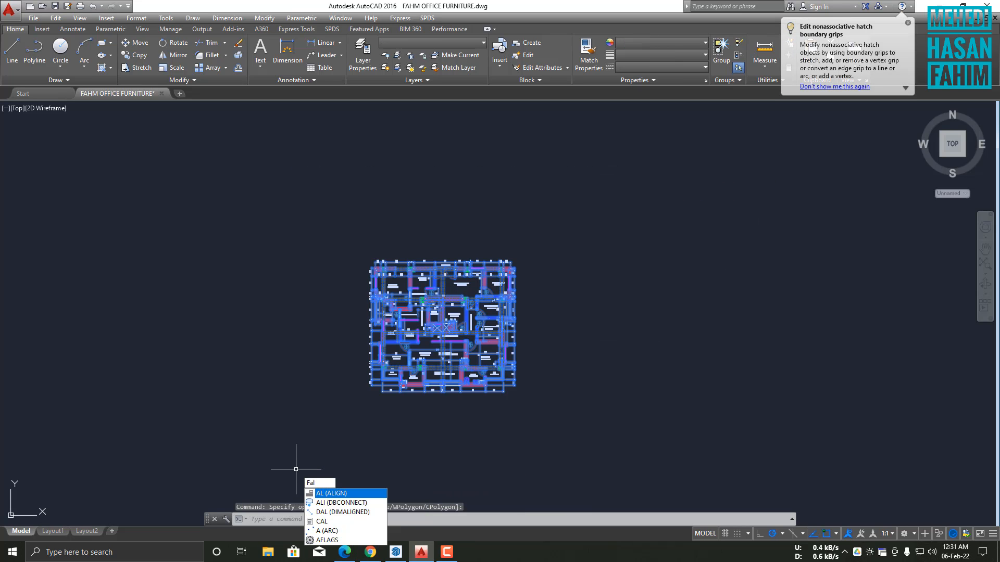
key("BackSpace")
key("BackSpace")
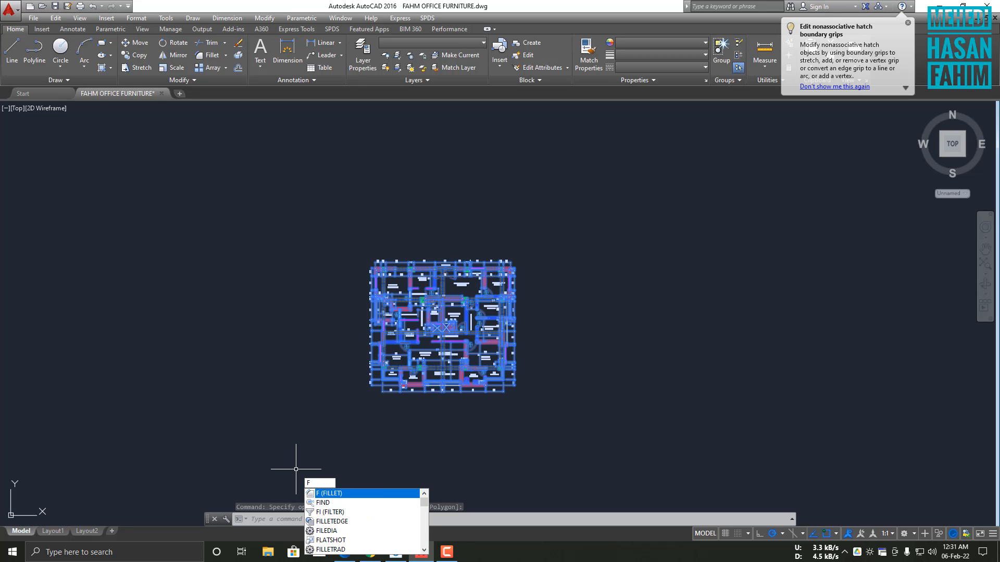
type("LAt")
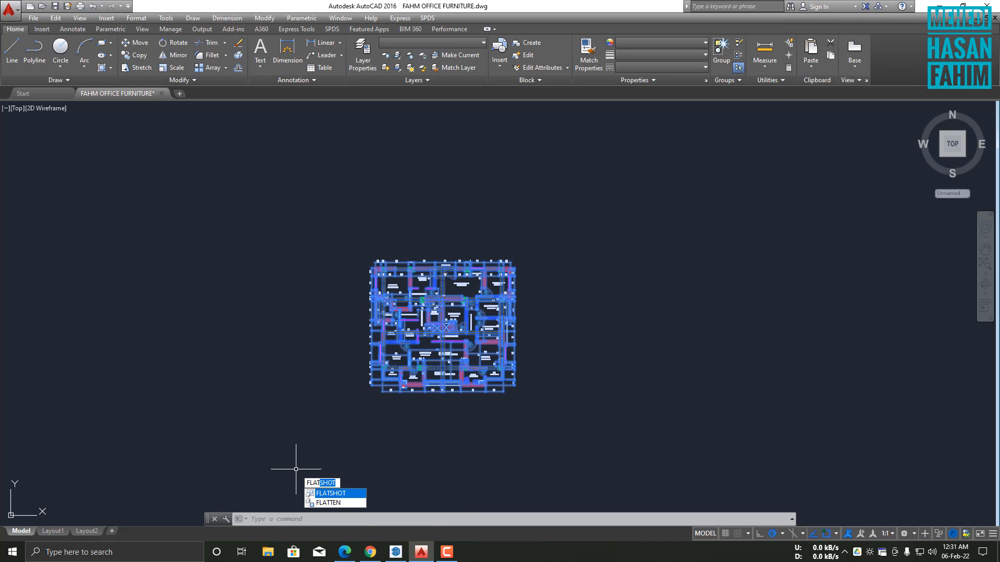
type("te")
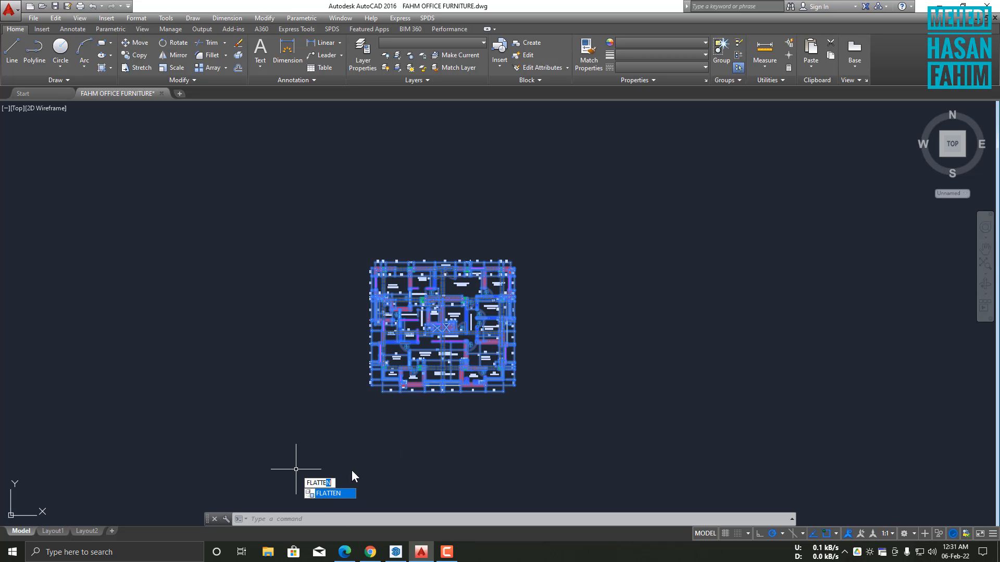
left_click(338, 492)
scroll(407, 357, "up", 4)
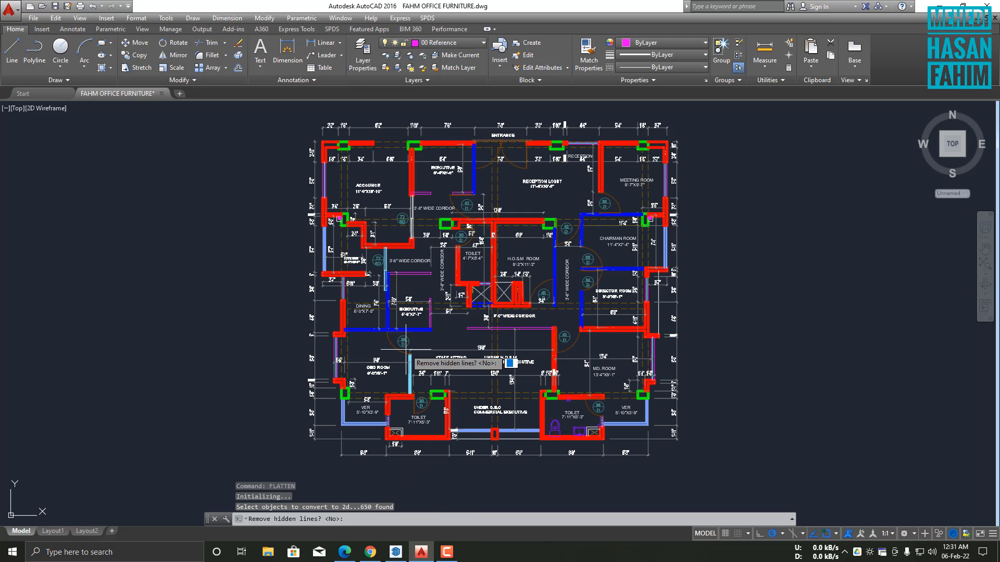
scroll(297, 266, "down", 2)
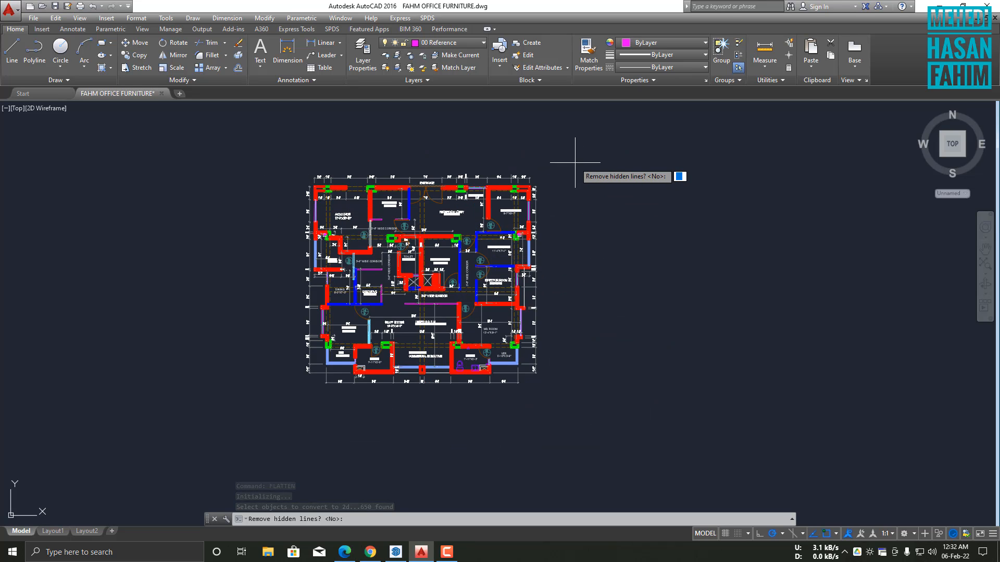
type("y")
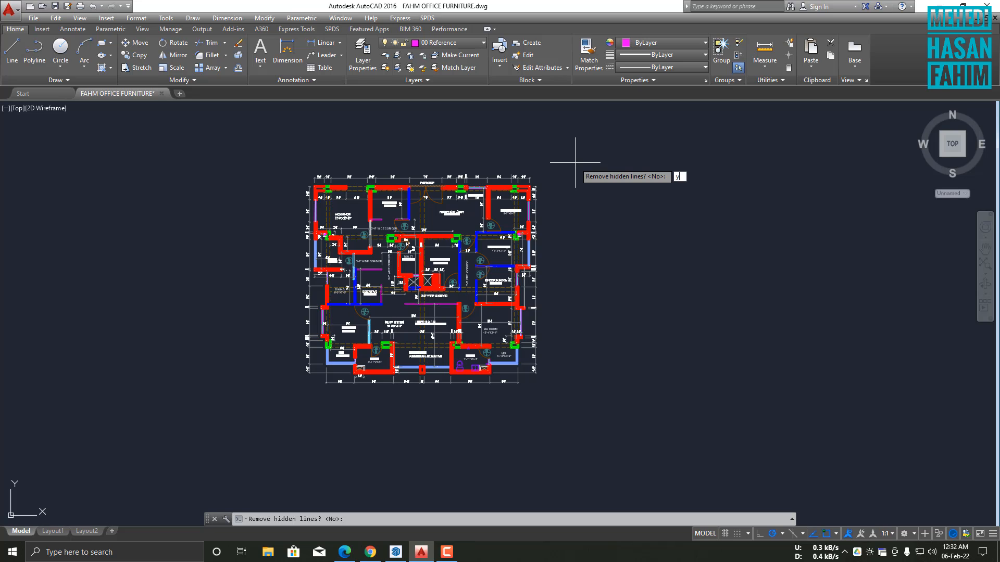
key("Return")
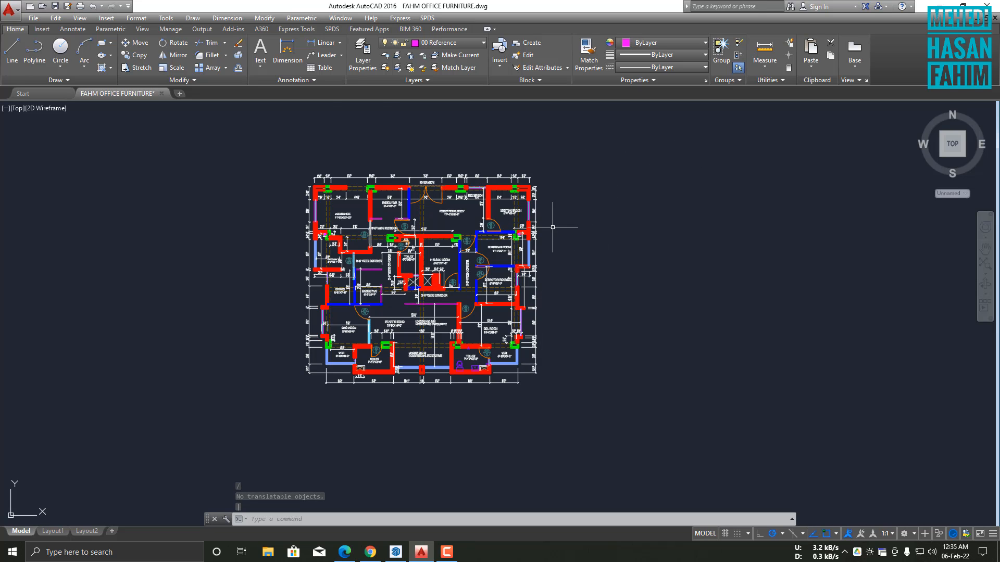
Show the flattened plan in SW Isometric view and check whether all walls lie on one plane
left_click(80, 18)
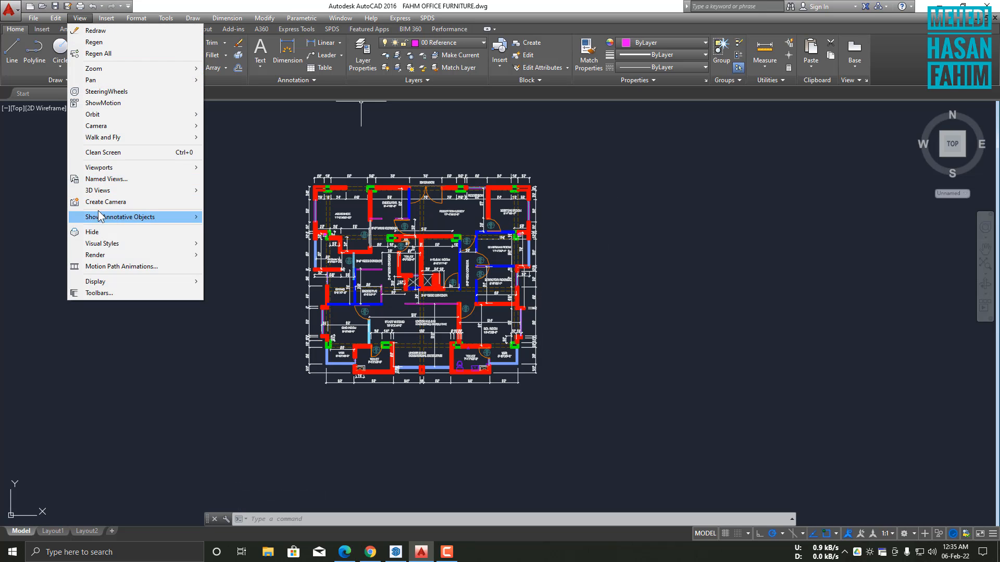
mouse_move(125, 192)
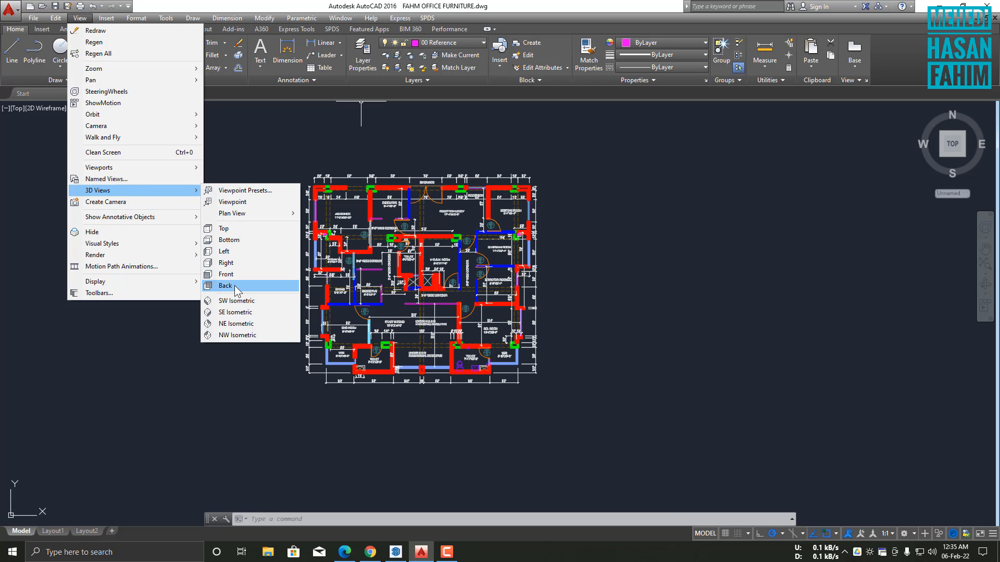
left_click(235, 302)
middle_click_drag(210, 464, 477, 335)
scroll(476, 336, "up", 5)
scroll(406, 331, "up", 3)
mouse_move(406, 331)
middle_mouse_down()
mouse_move(470, 318)
mouse_move(425, 343)
middle_mouse_up()
scroll(470, 318, "down", 3)
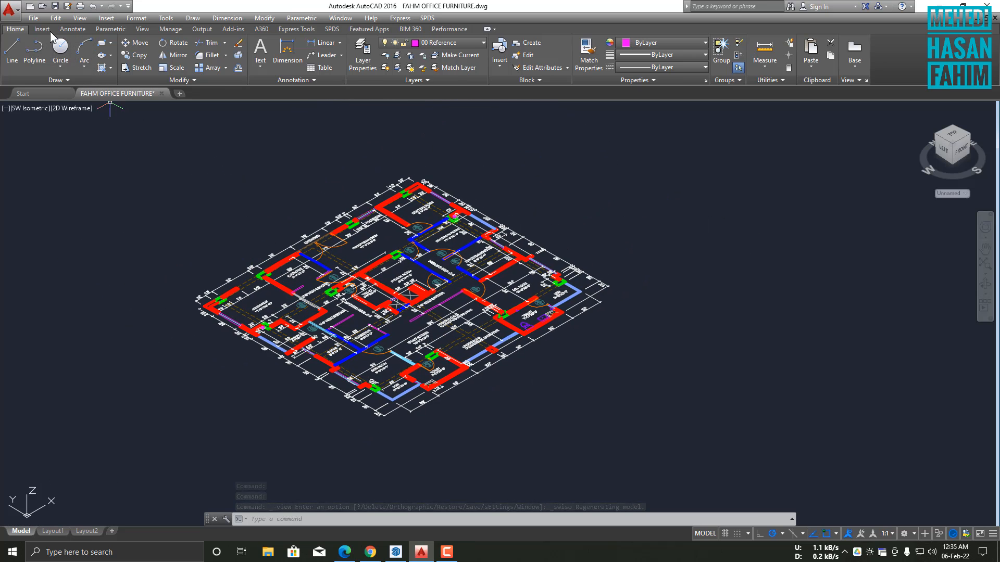
Set the flattened floor plan back to the Top view
left_click(82, 19)
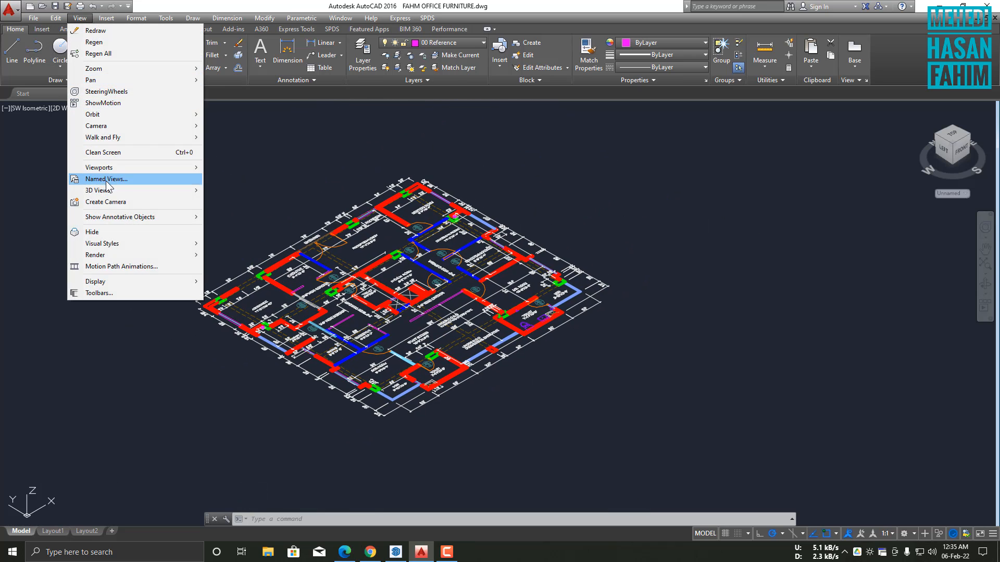
mouse_move(125, 119)
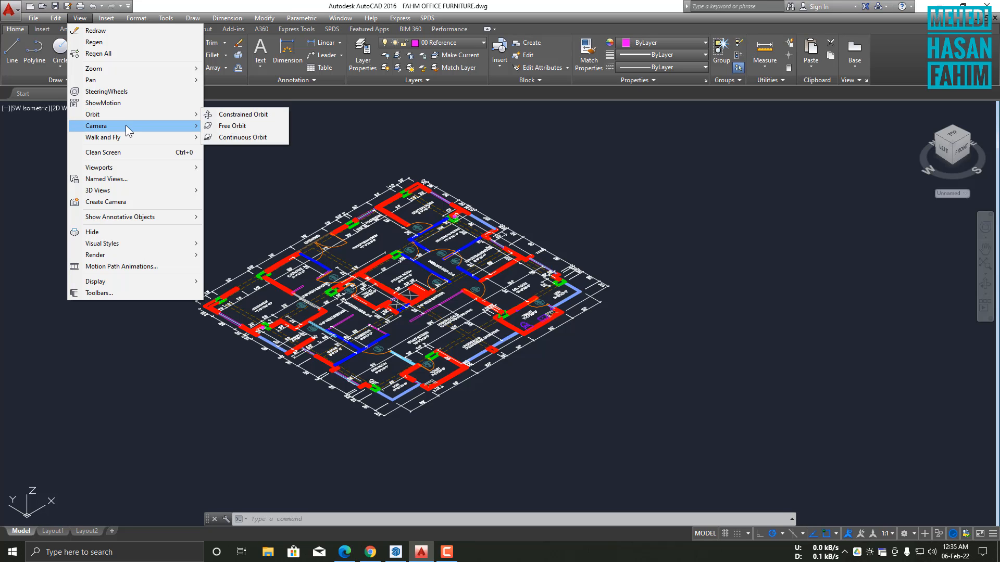
mouse_move(123, 190)
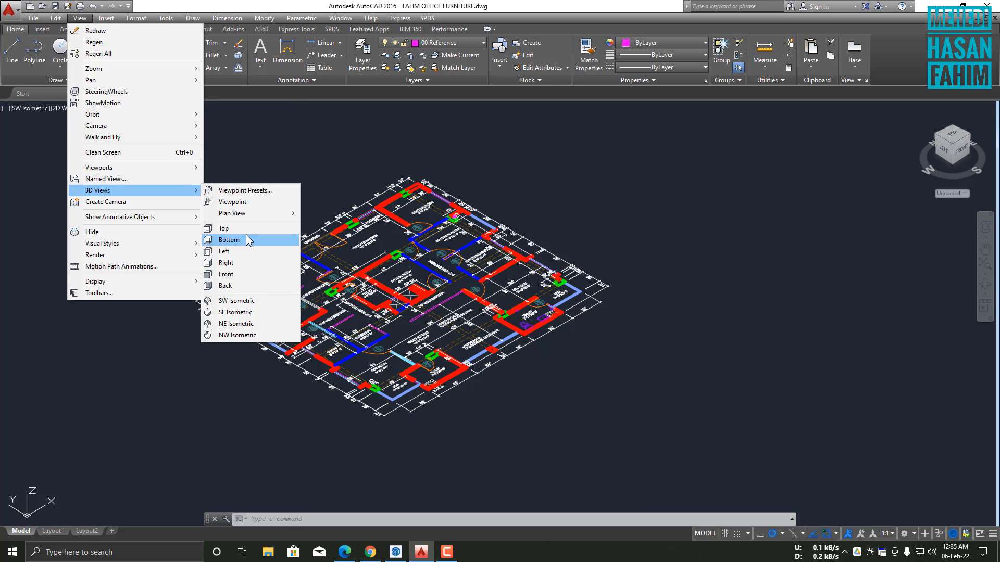
left_click(232, 228)
middle_click_drag(120, 234, 567, 270)
scroll(566, 271, "up", 5)
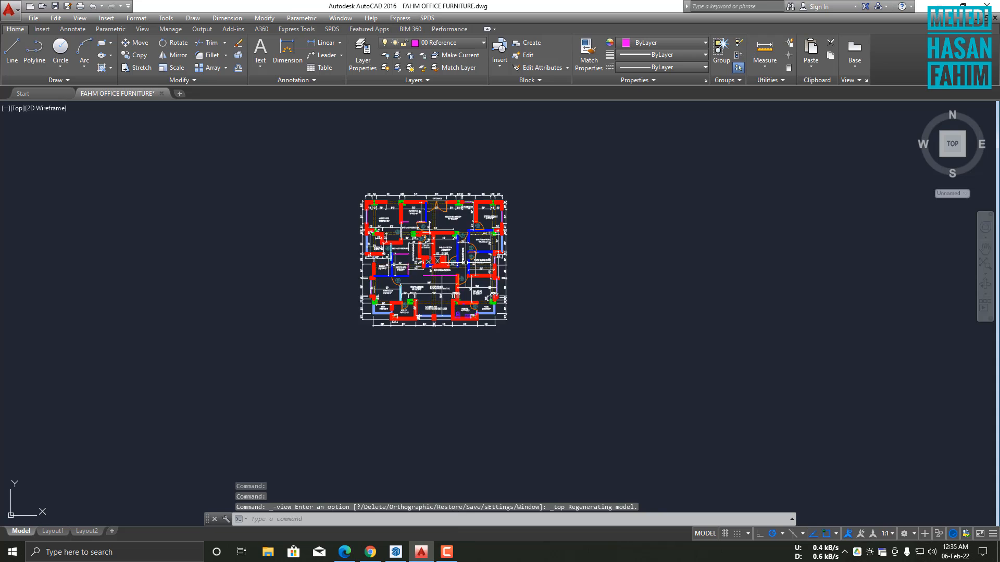
Select the whole flattened plan and save the drawing
left_click(578, 134)
left_click(266, 378)
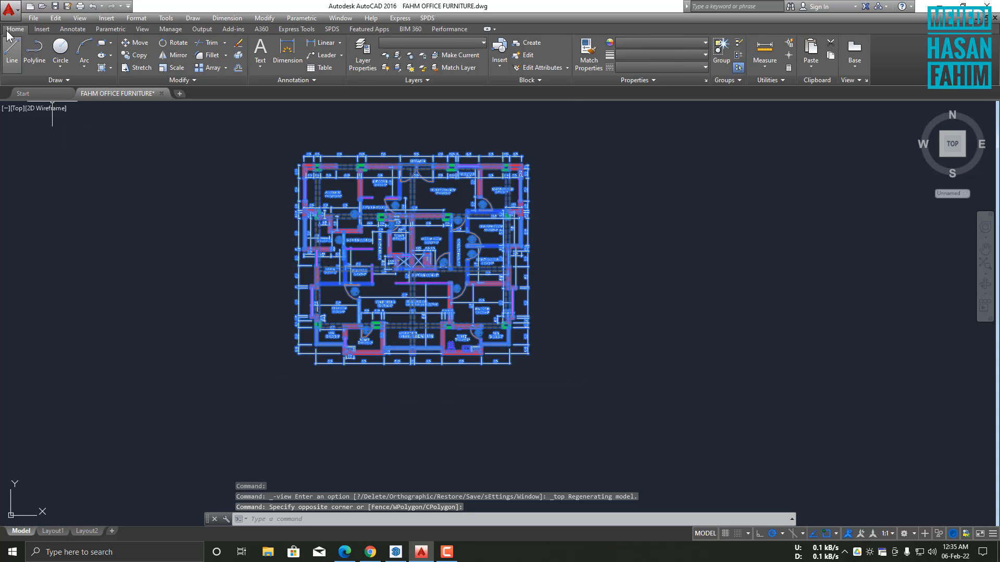
left_click(10, 10)
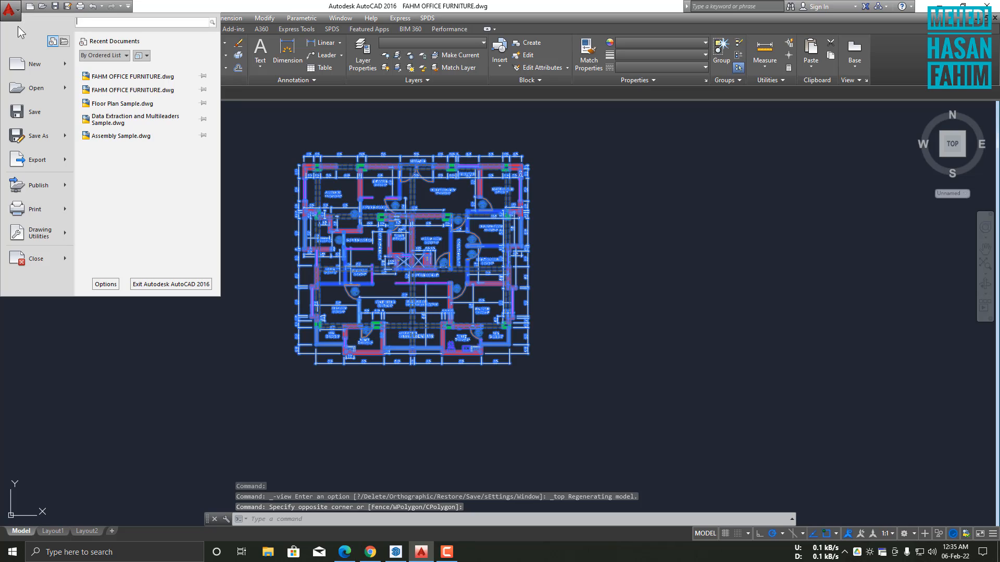
left_click(44, 113)
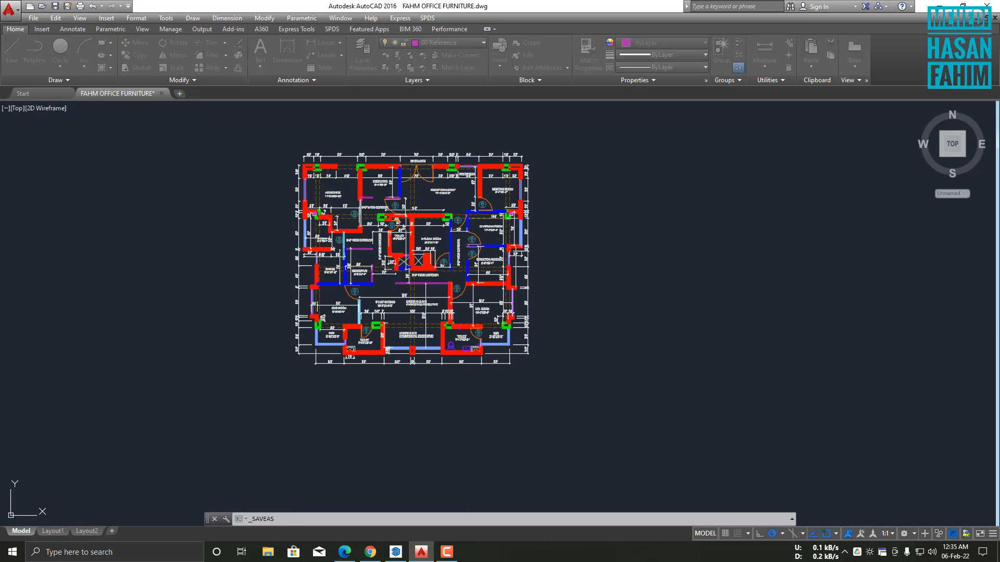
Switch to SketchUp and delete the old imported floor plan, keeping the human figure
left_click(939, 4)
left_click(396, 552)
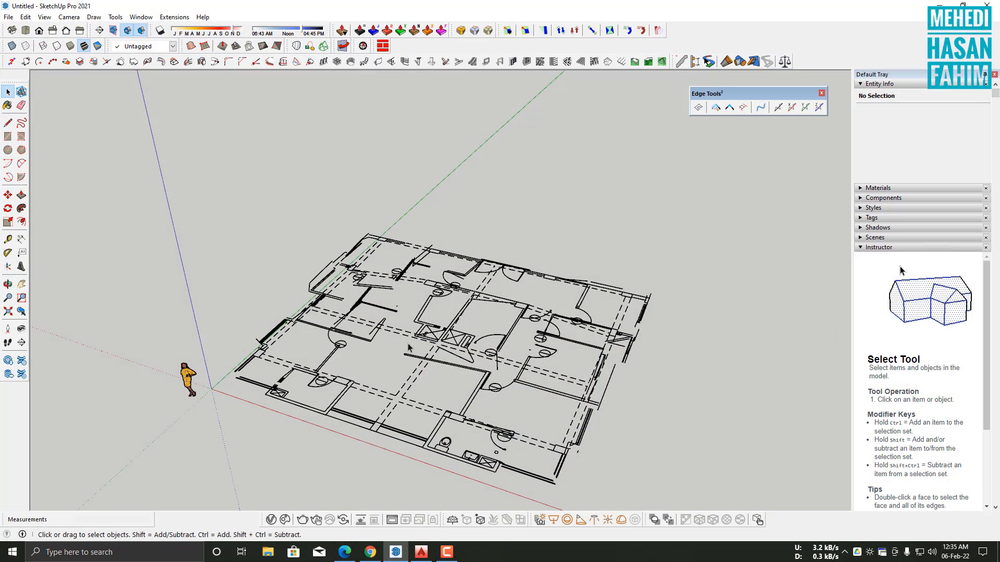
left_click_drag(604, 175, 230, 436)
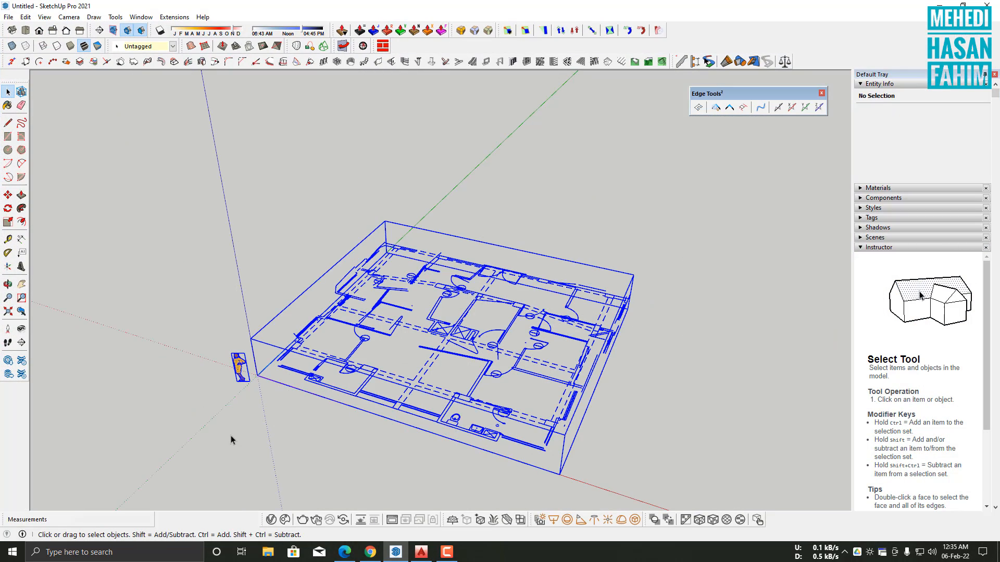
left_click(283, 386)
left_click(331, 359)
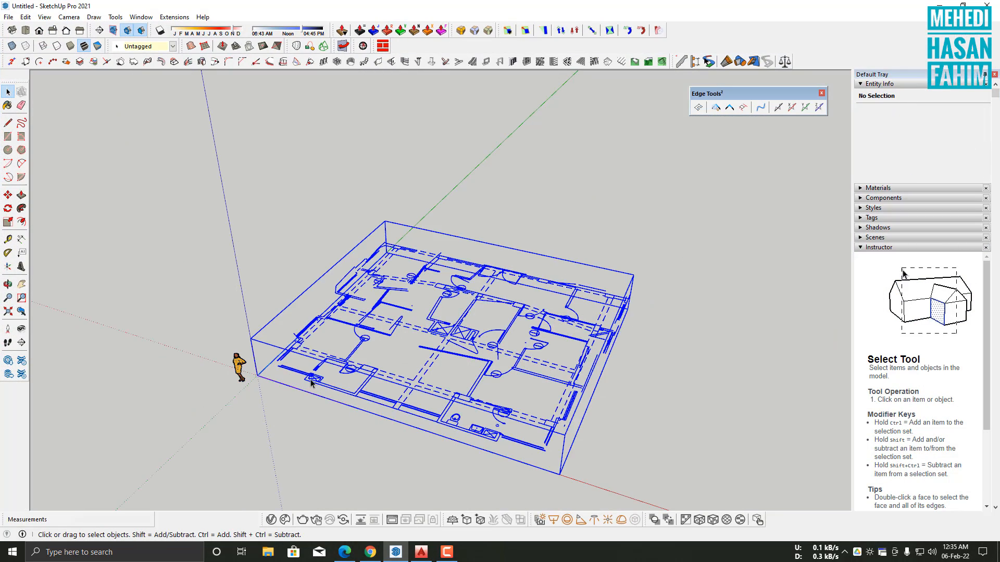
key("Delete")
Import FAHM OFFICE FURNITURE.dwg from the Desktop into the model and dismiss the import results
left_click(8, 16)
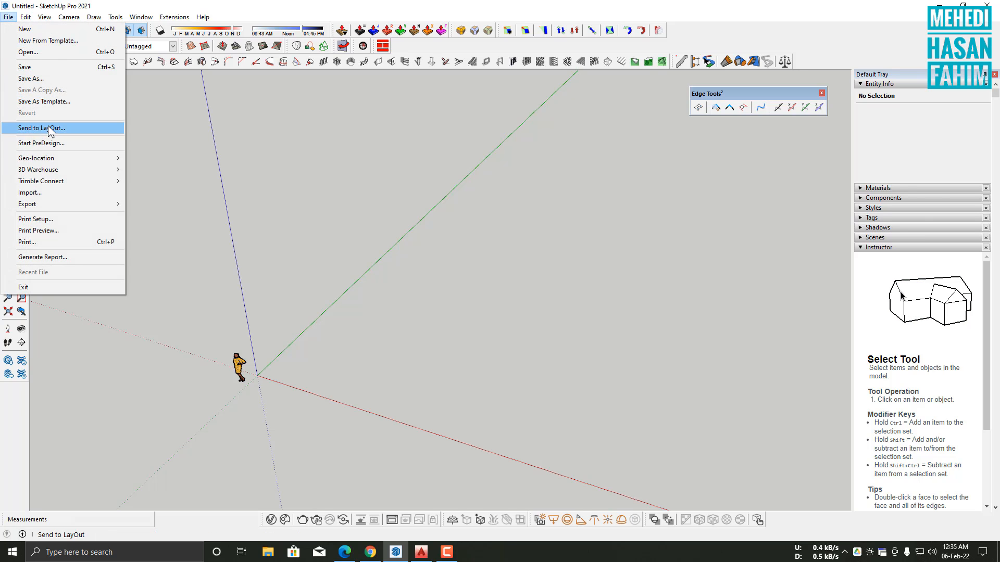
left_click(43, 192)
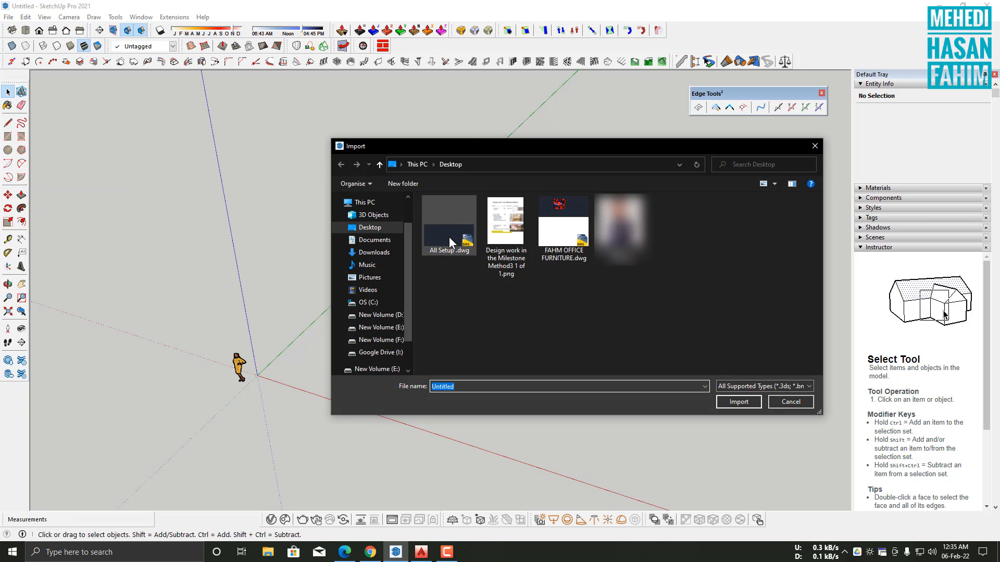
left_click(575, 244)
double_click(575, 244)
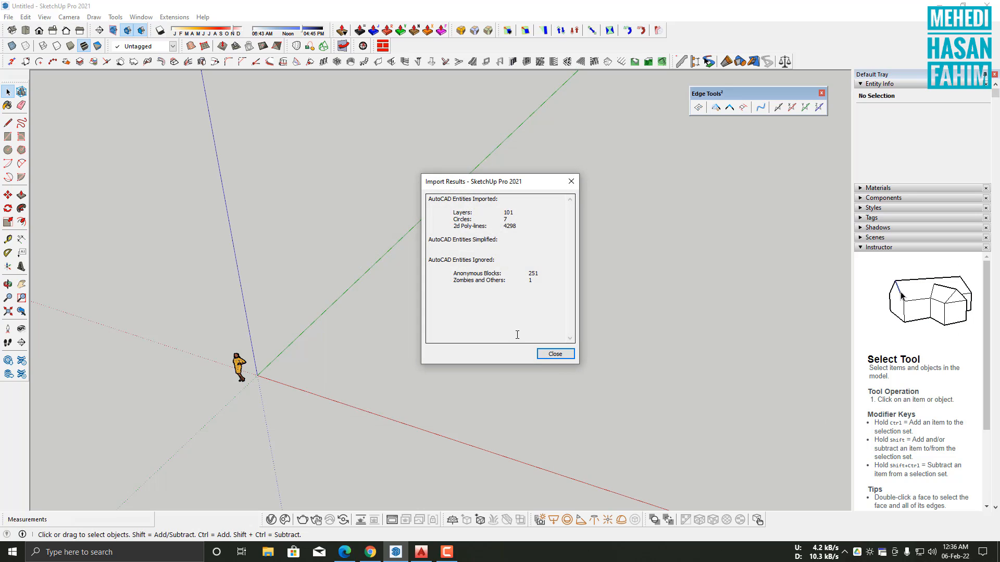
left_click(553, 355)
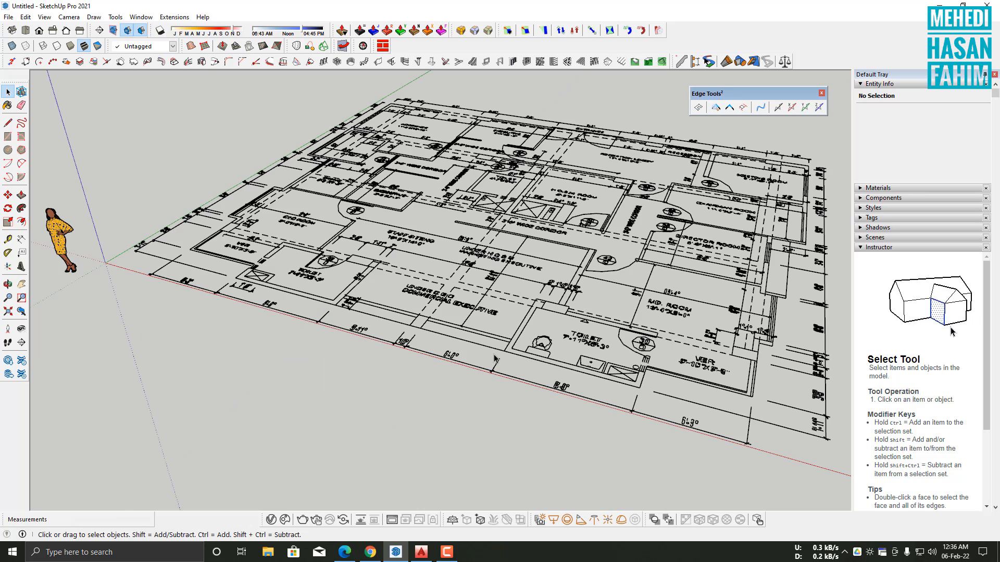
Delete the CEO room's name, size text and width dimension from the imported floor plan
middle_click_drag(677, 312, 445, 386)
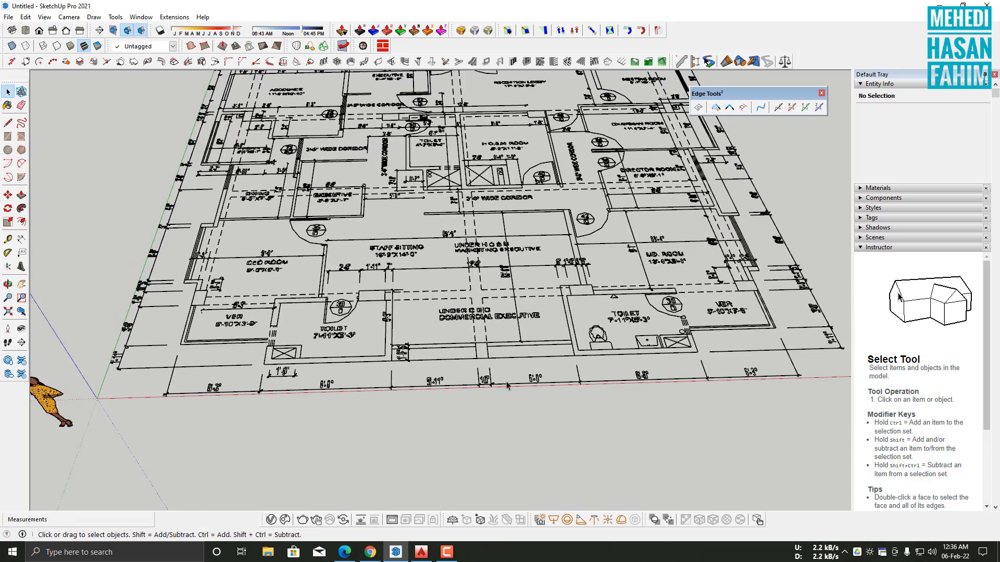
scroll(444, 385, "down", 2)
middle_click_drag(426, 345, 388, 440)
scroll(326, 361, "up", 5)
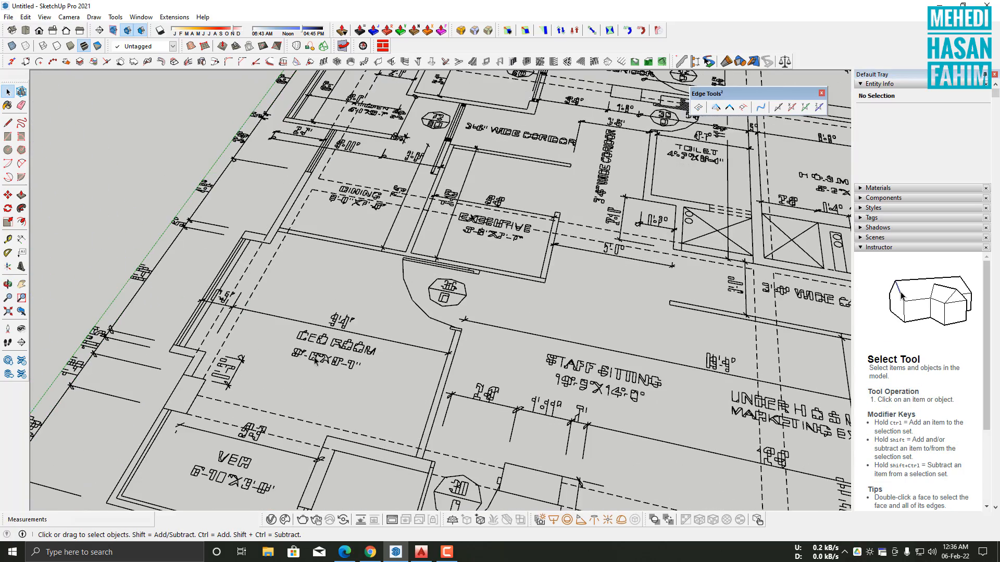
key("ctrl+a")
triple_click(326, 361)
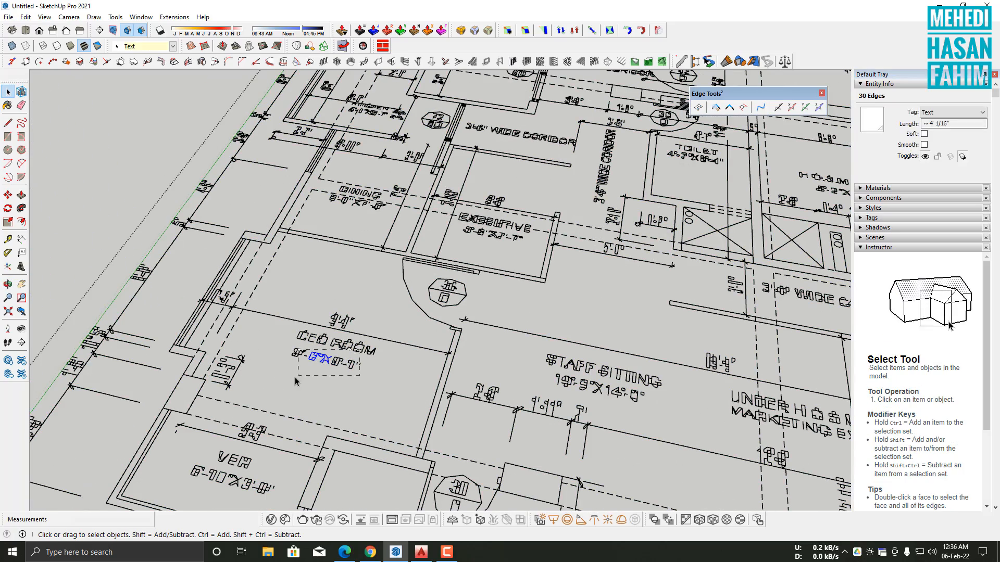
key("Delete")
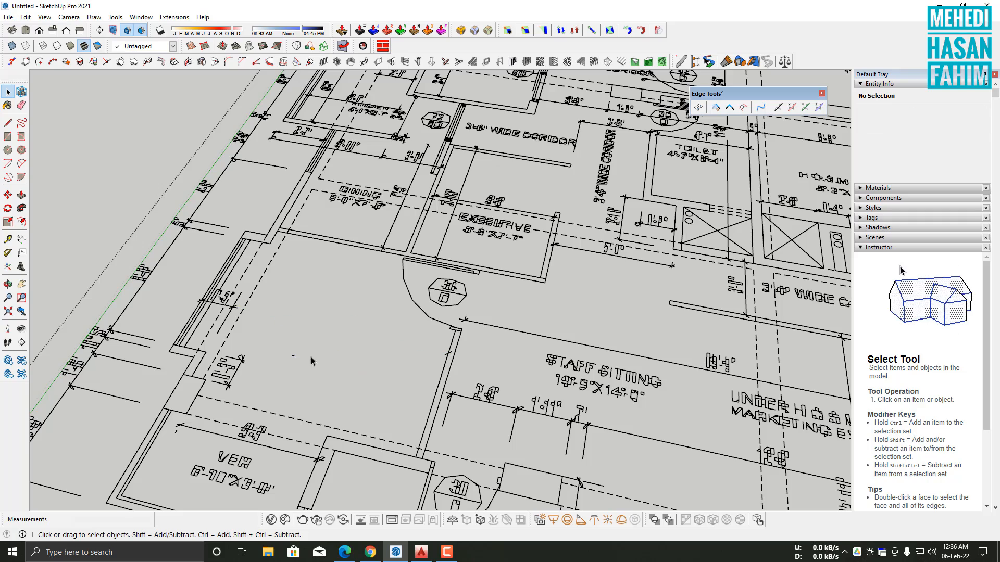
scroll(327, 355, "down", 6)
middle_click_drag(343, 361, 299, 166)
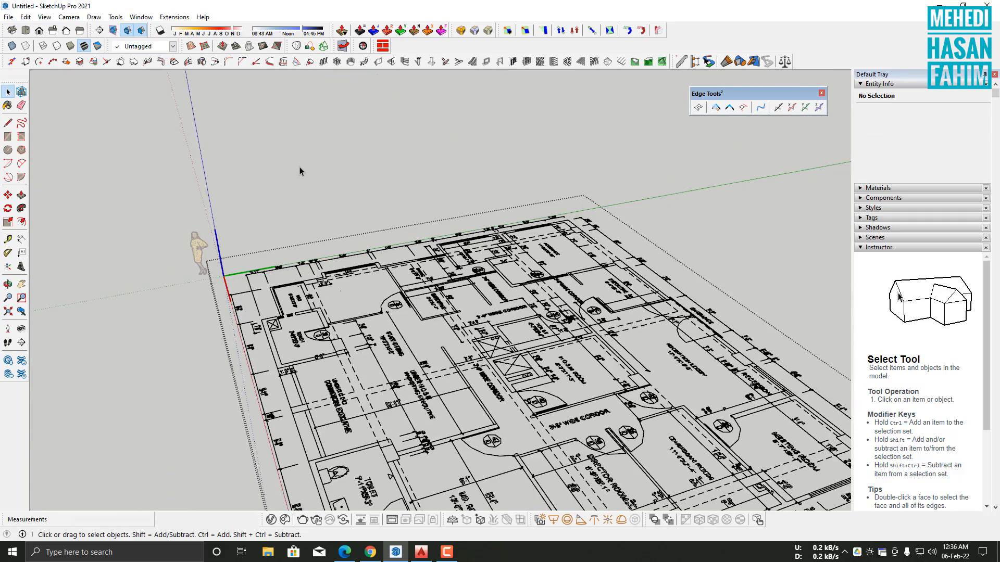